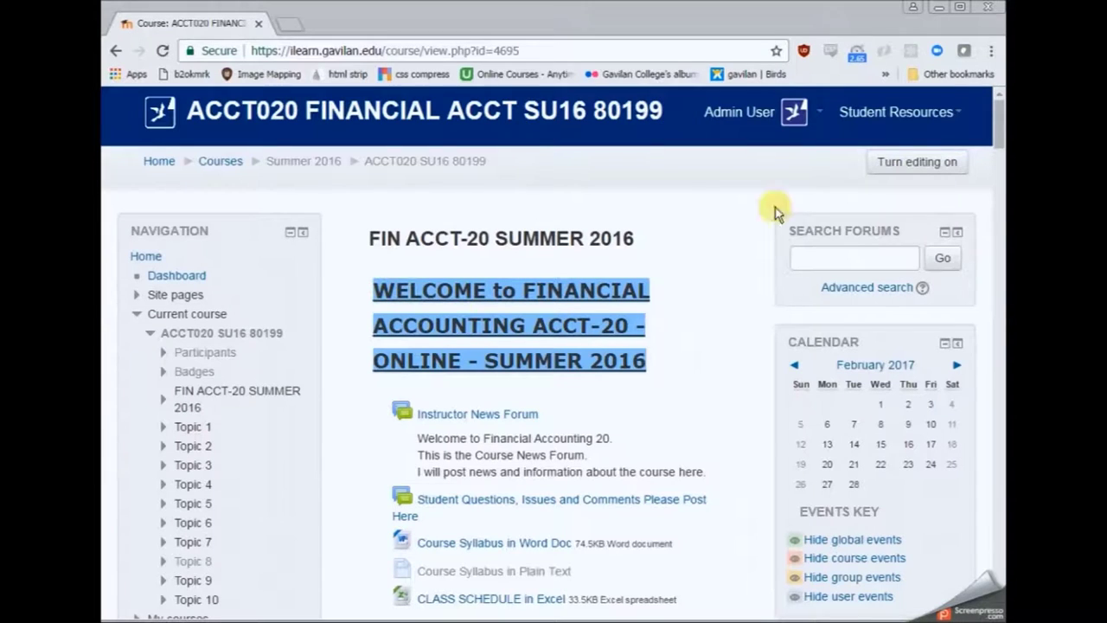
# Scroll down to the Course administration section of ACCT020 SU16 80199 to reach Backup.
pyautogui.moveTo(997, 121); pyautogui.dragTo(992, 171)
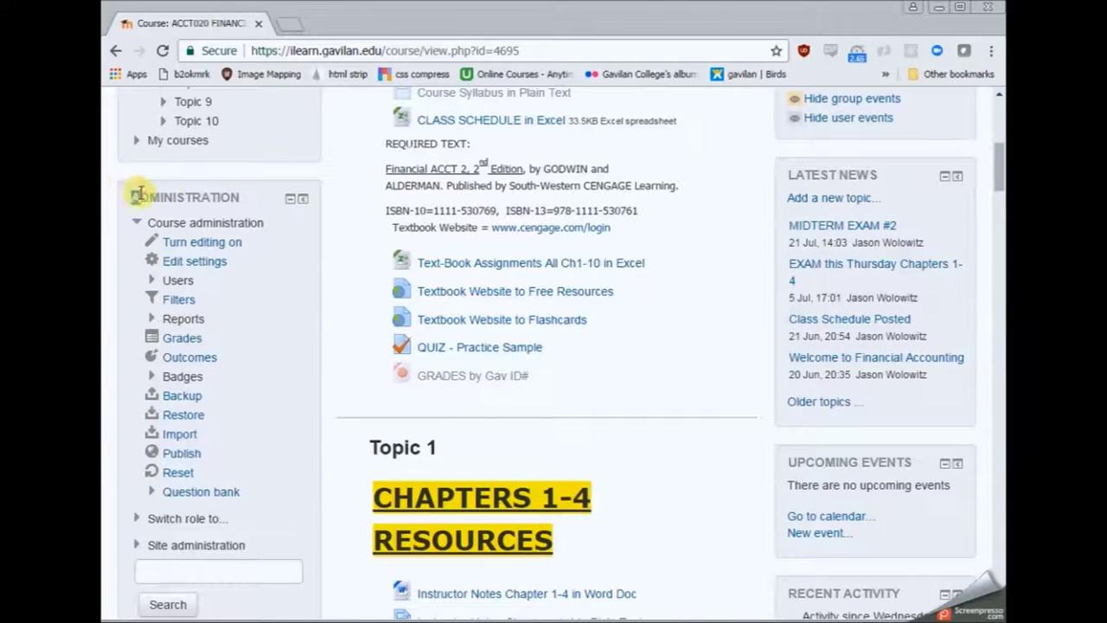
pyautogui.moveTo(132, 197); pyautogui.dragTo(246, 196)
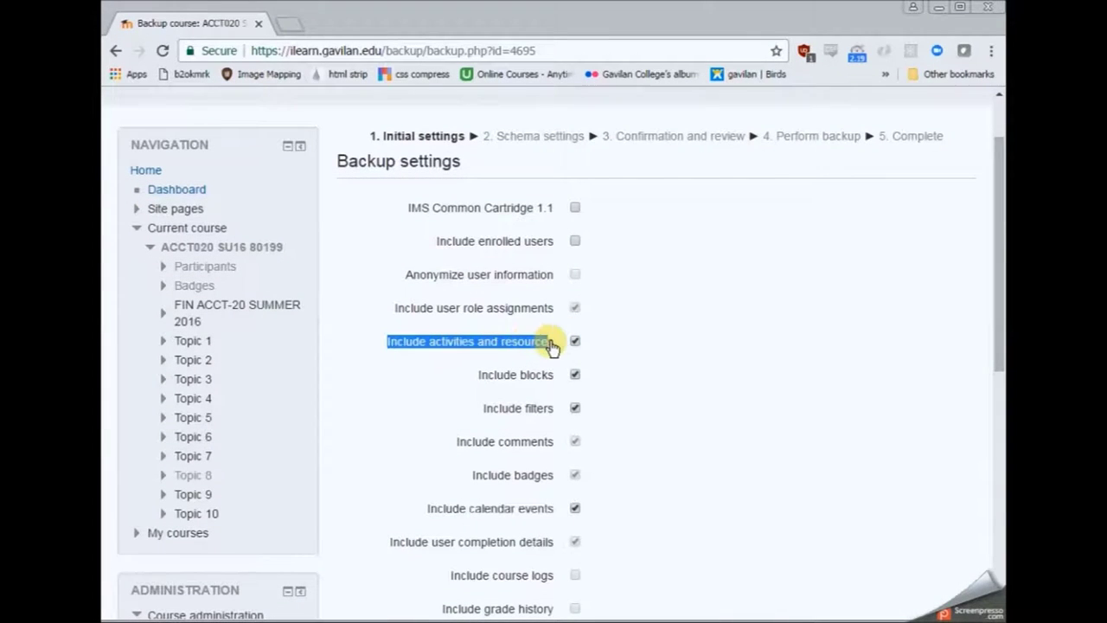
# Exclude blocks, filters and groups and groupings, keep the question bank, and run the backup.
pyautogui.click(575, 375)
pyautogui.click(575, 408)
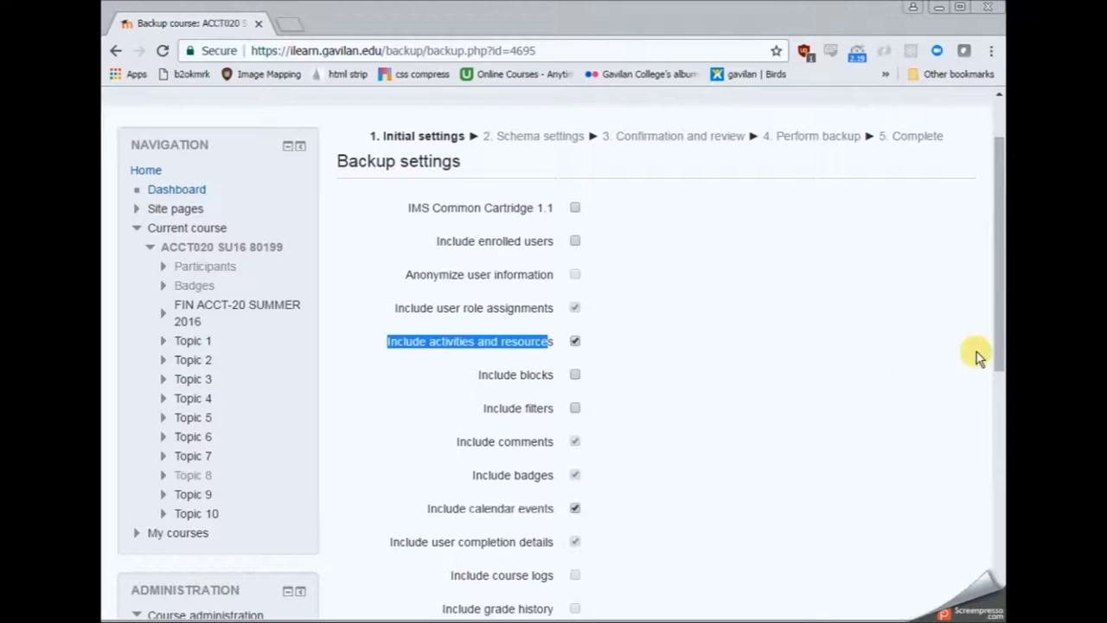
pyautogui.moveTo(999, 346); pyautogui.dragTo(989, 443)
pyautogui.moveTo(437, 427); pyautogui.dragTo(556, 432)
pyautogui.moveTo(395, 461); pyautogui.dragTo(579, 464)
pyautogui.click(575, 461)
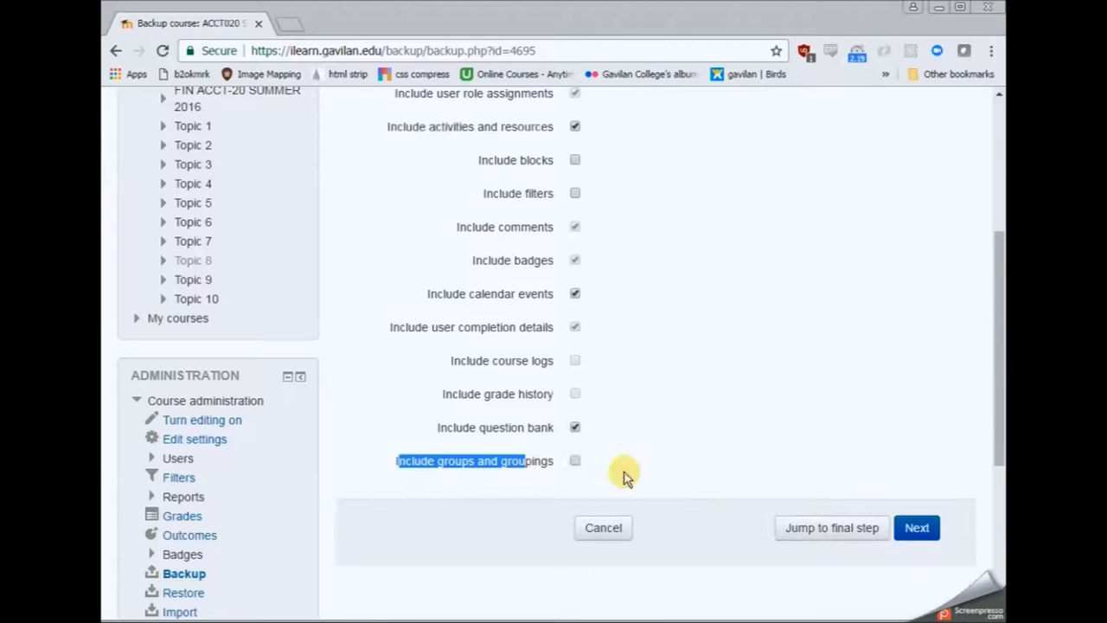
pyautogui.click(835, 529)
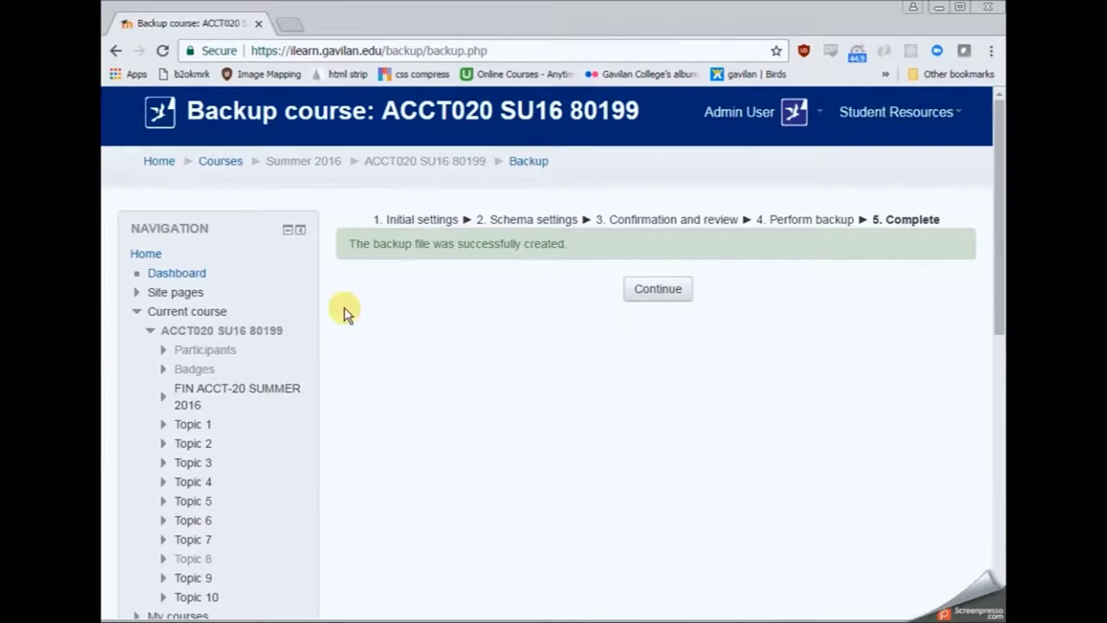
# Download the newest acct020 backup from User private backup area and view it in Downloads.
pyautogui.moveTo(563, 243); pyautogui.dragTo(378, 241)
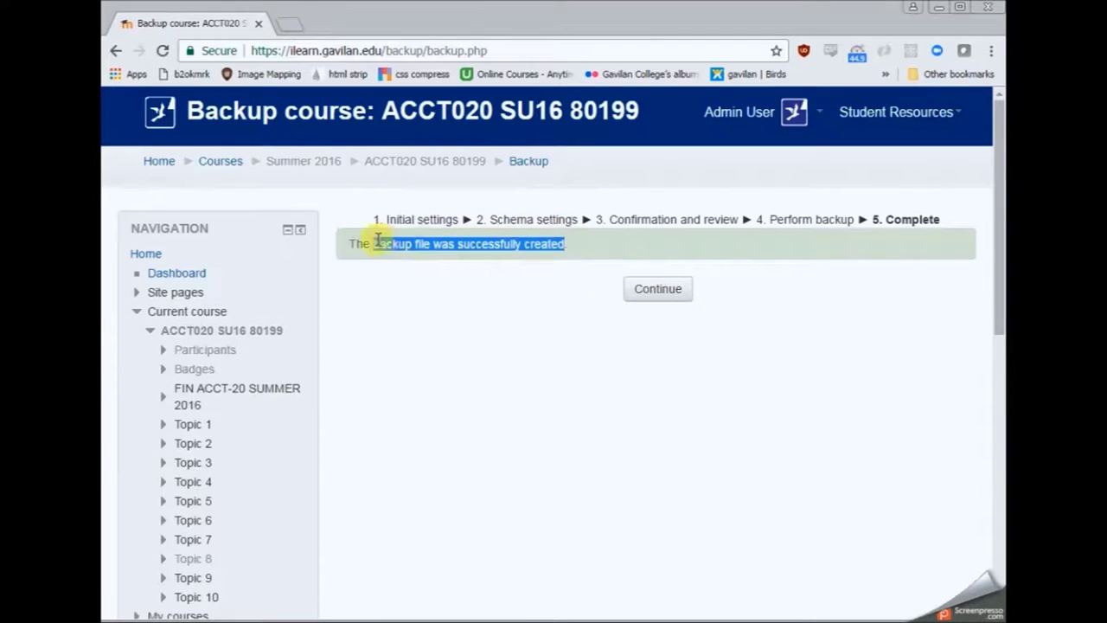
pyautogui.click(660, 288)
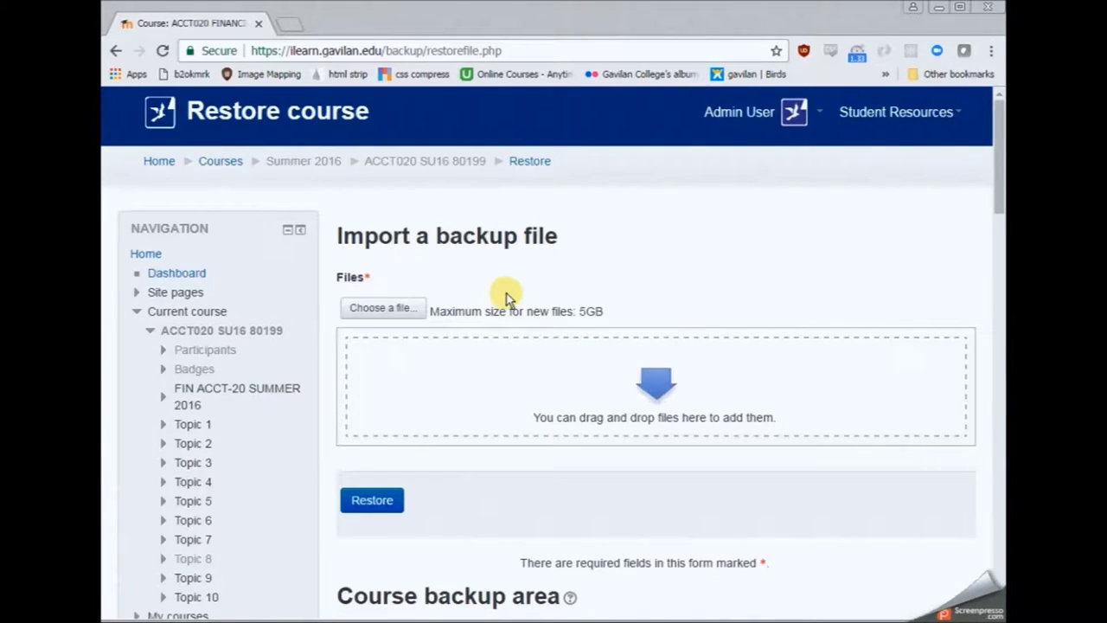
pyautogui.scroll(-5, 504, 298)
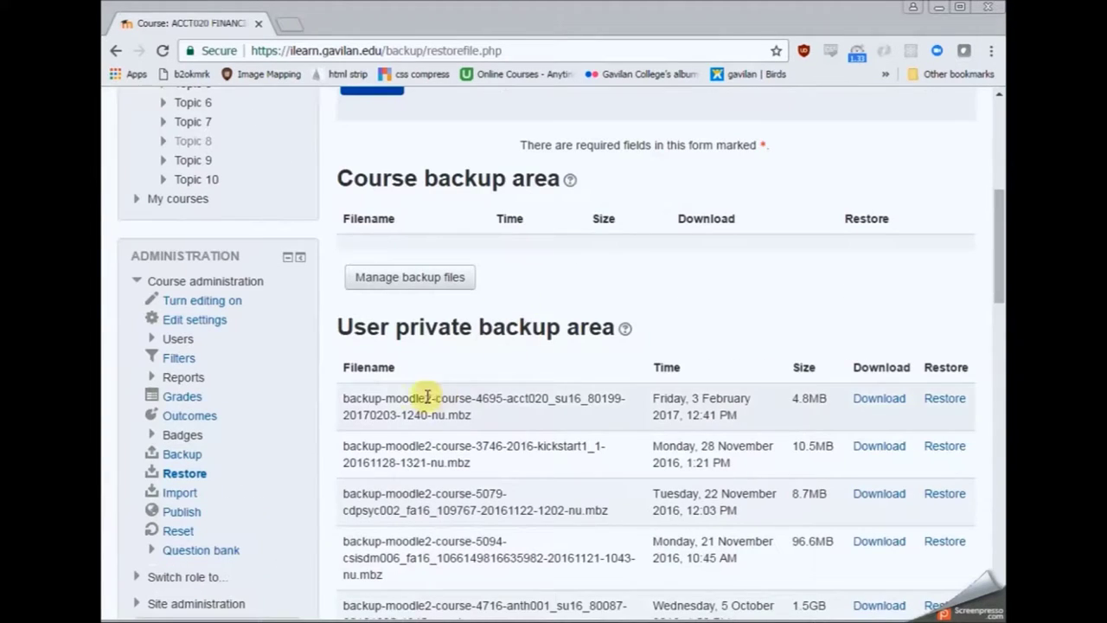
pyautogui.moveTo(506, 398); pyautogui.dragTo(583, 399)
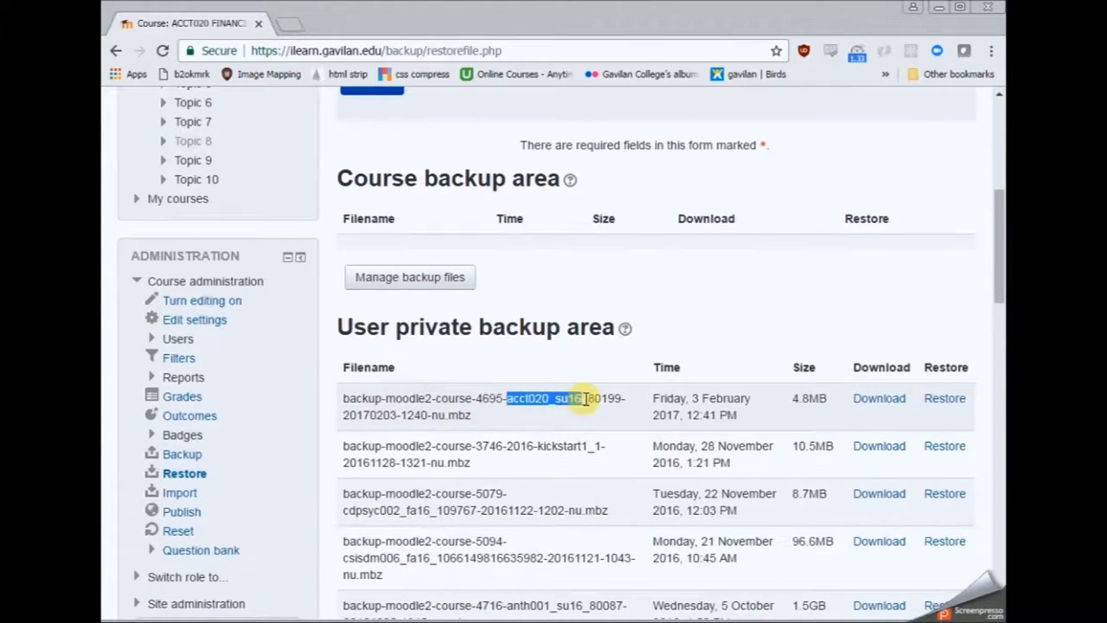
pyautogui.click(882, 403)
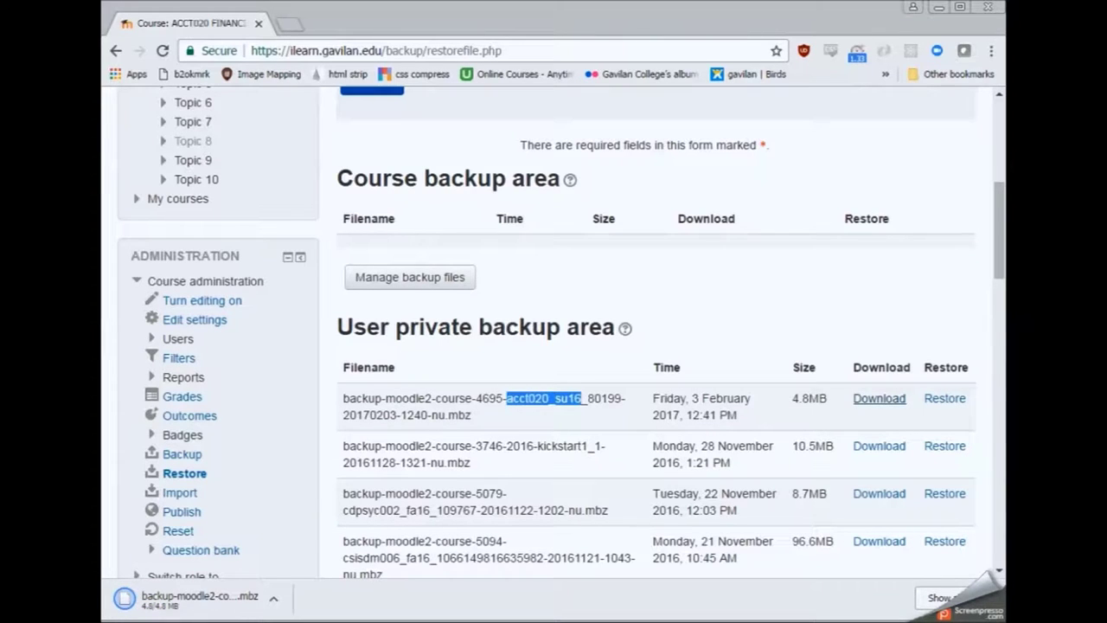
pyautogui.hotkey('alt', 'Tab')
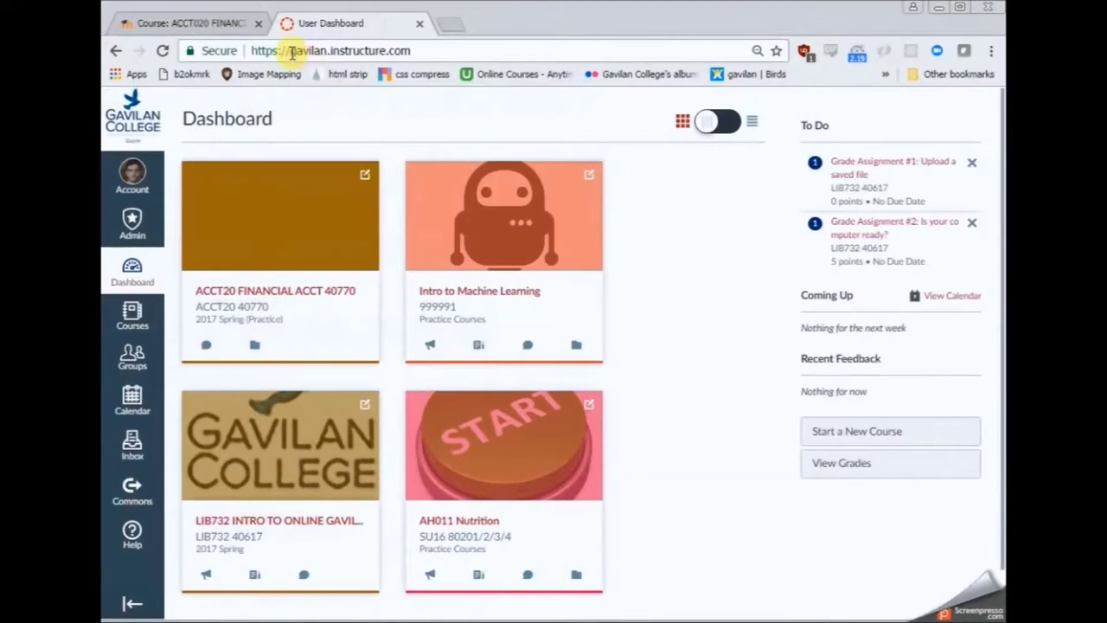
# Open ACCT20 FINANCIAL ACCT 40770 and reach Import Content through the Setup Checklist.
pyautogui.moveTo(291, 51); pyautogui.dragTo(423, 57)
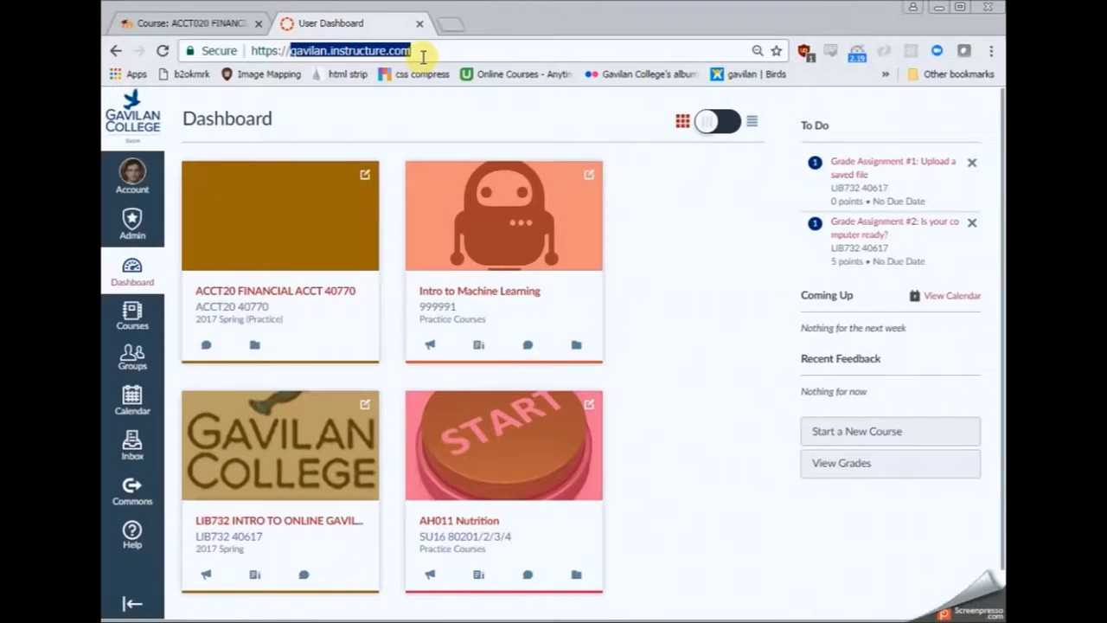
pyautogui.click(291, 215)
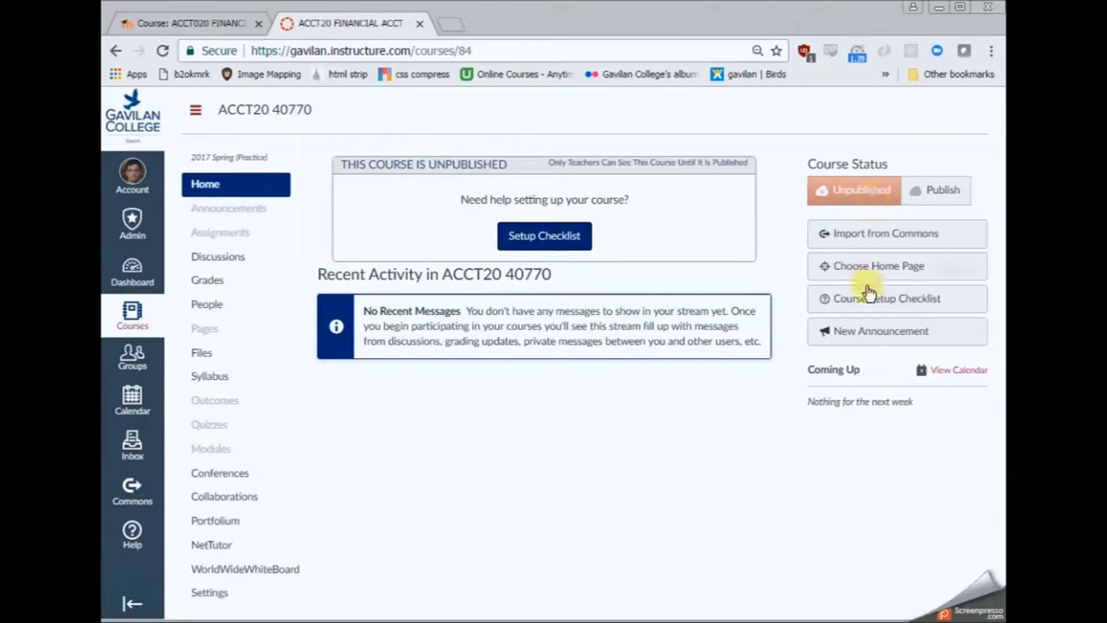
pyautogui.click(570, 236)
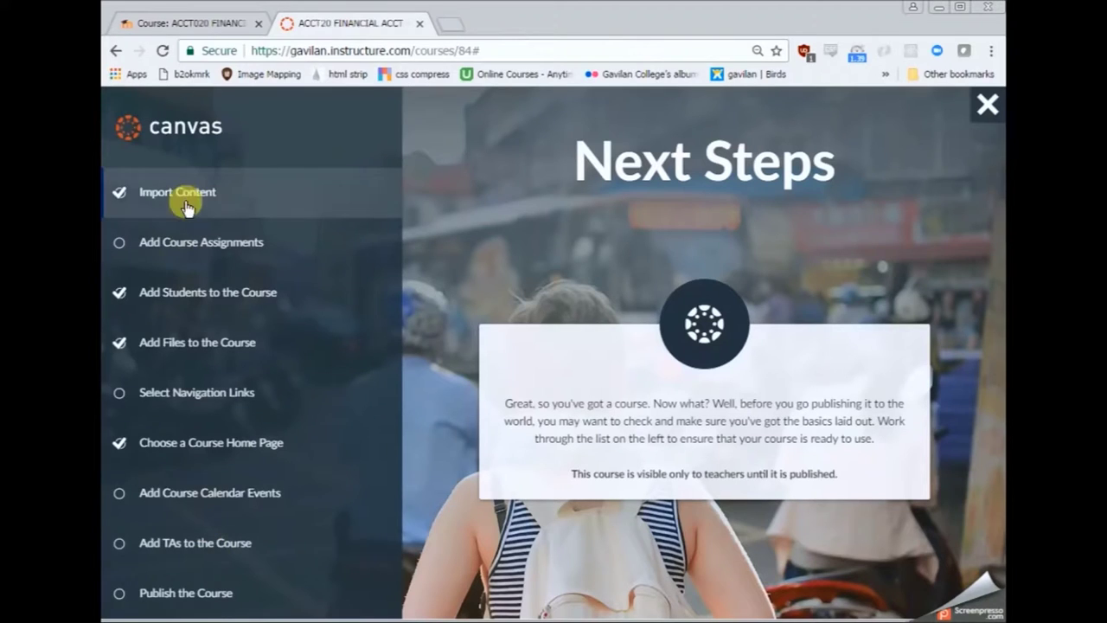
pyautogui.click(192, 192)
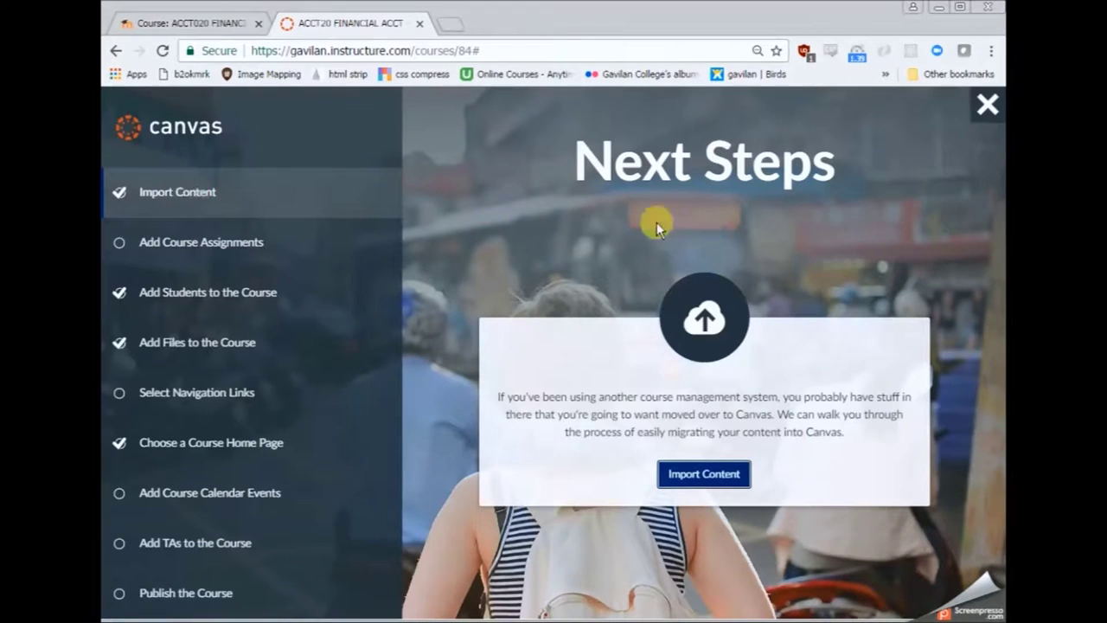
pyautogui.moveTo(591, 396); pyautogui.dragTo(772, 396)
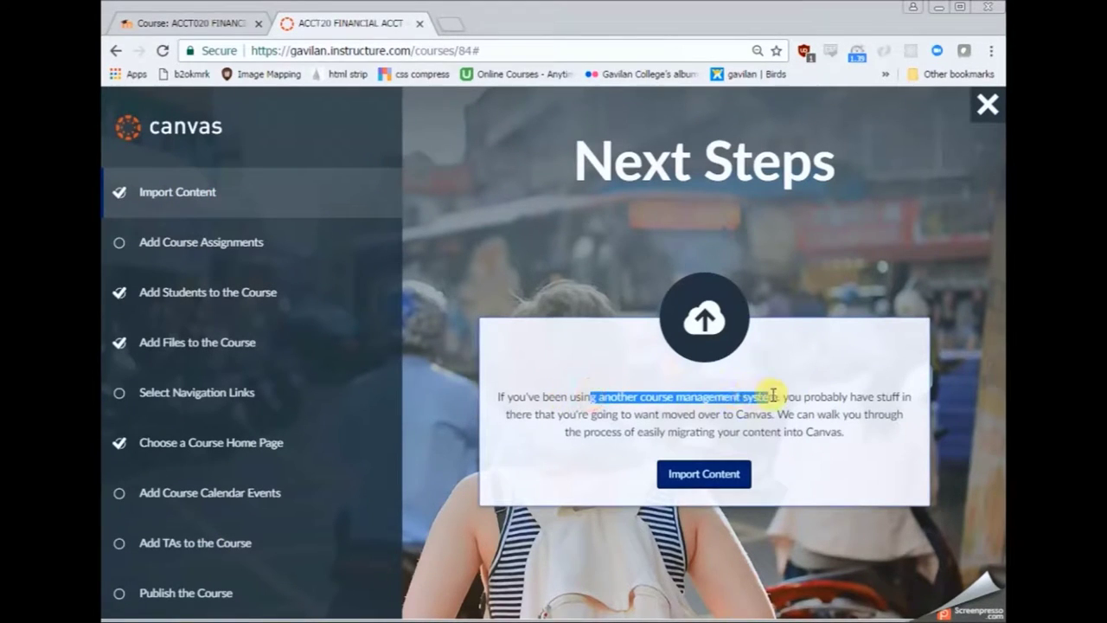
pyautogui.click(718, 474)
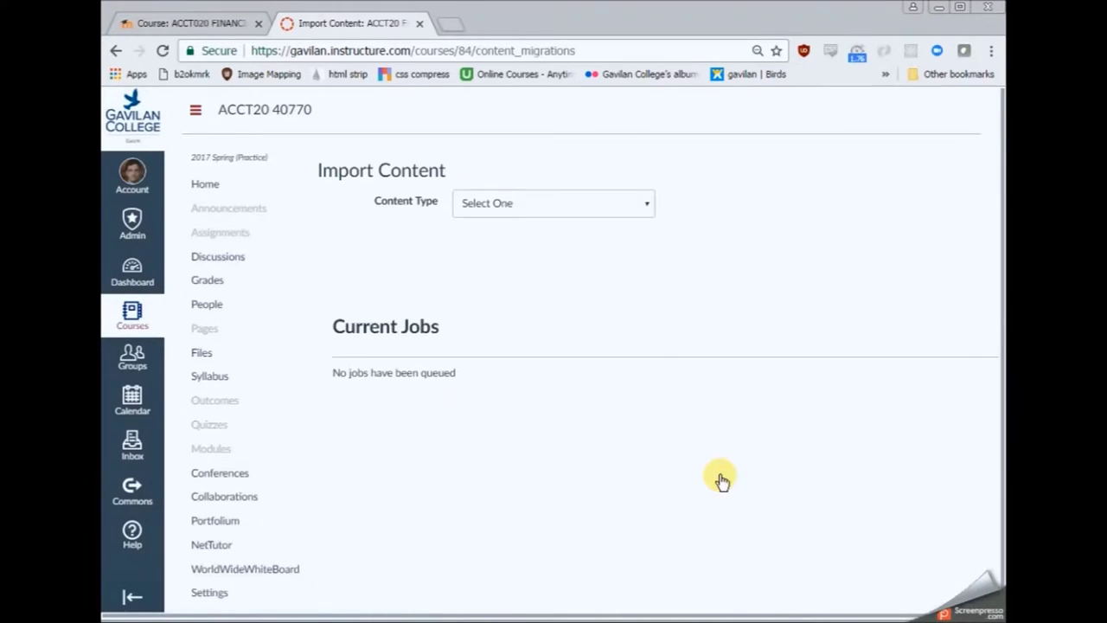
# Choose Moodle 1.9/2.x as content type and drop in the acct020 .mbz backup file.
pyautogui.click(579, 205)
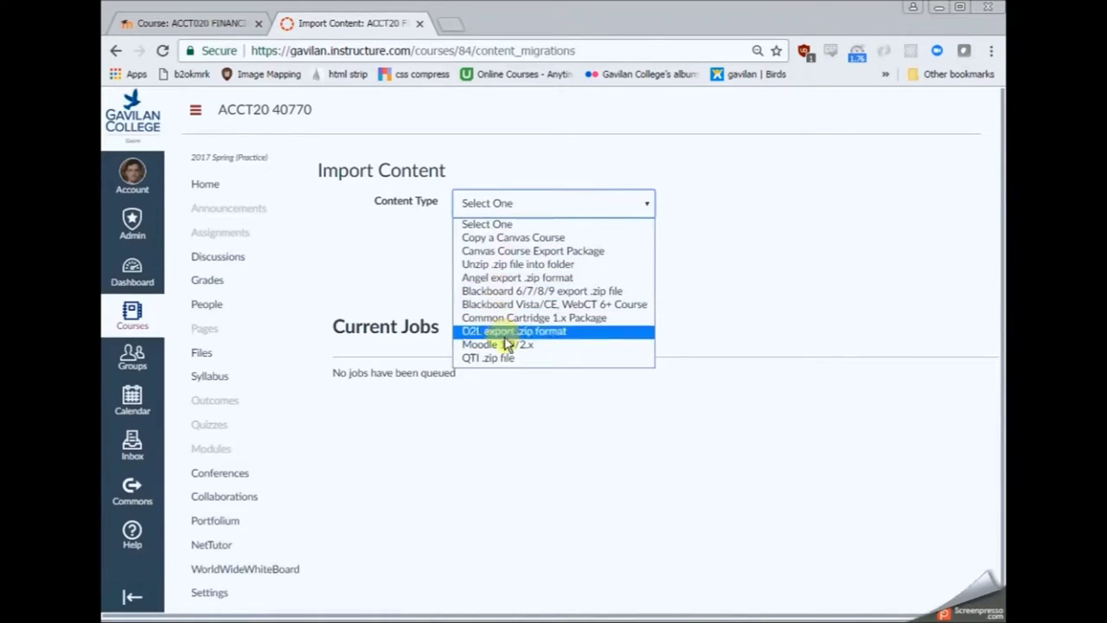
pyautogui.click(538, 353)
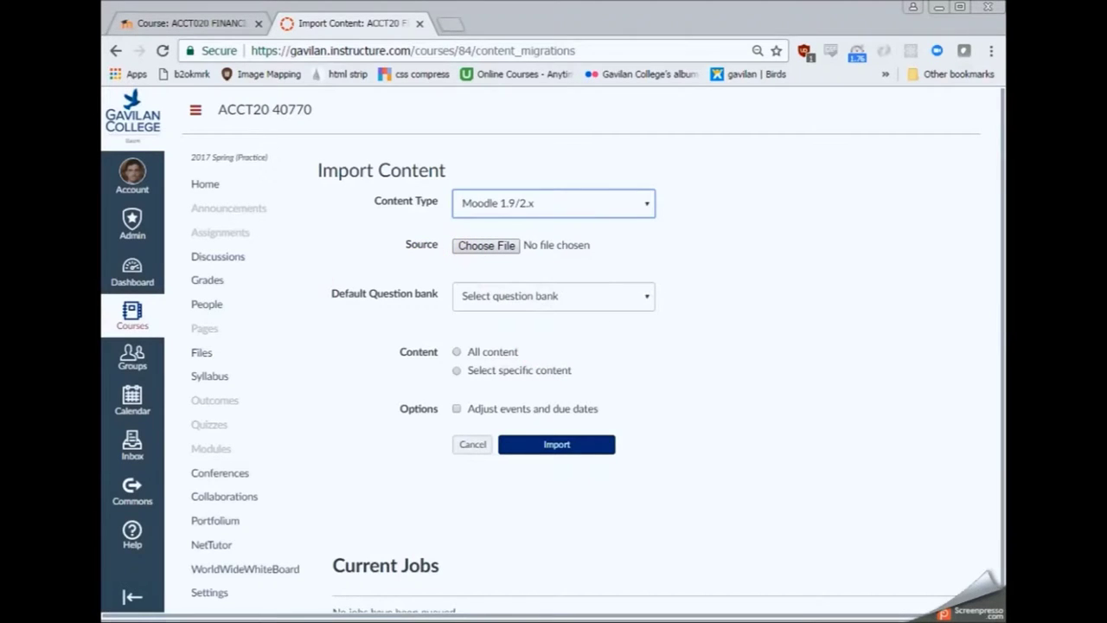
pyautogui.hotkey('alt', 'Tab')
pyautogui.moveTo(403, 86); pyautogui.dragTo(1005, 87)
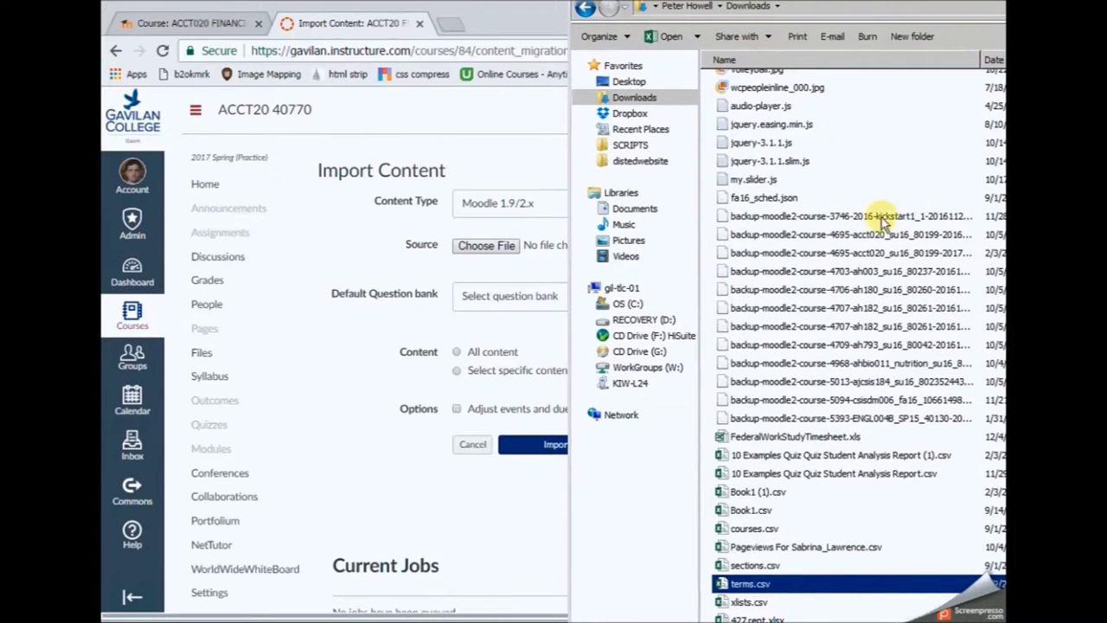
pyautogui.click(849, 237)
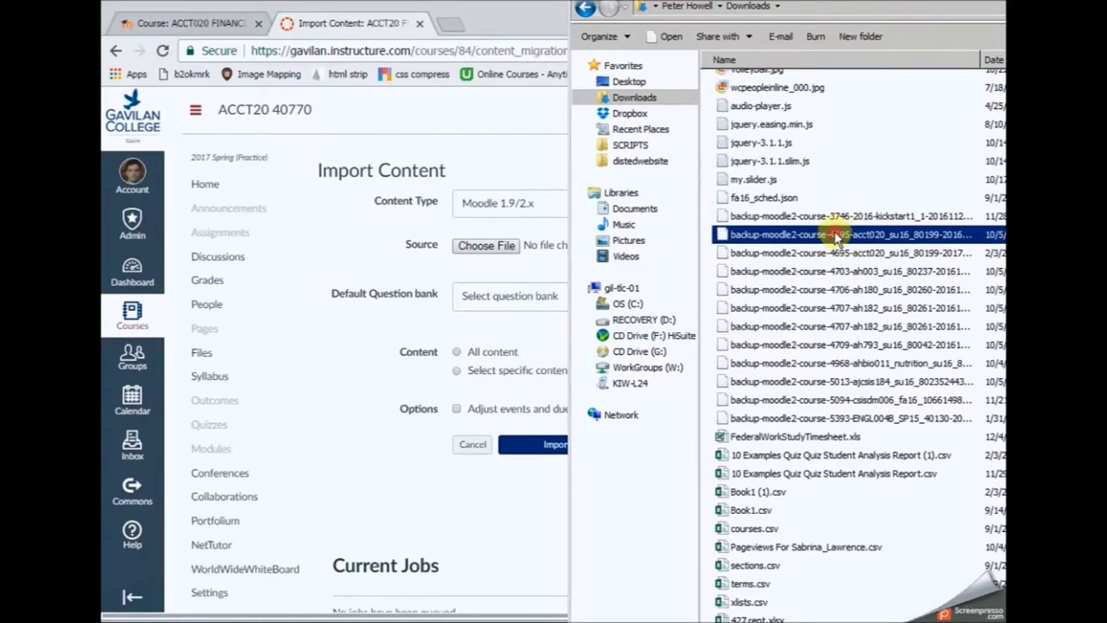
pyautogui.moveTo(839, 241); pyautogui.dragTo(504, 252)
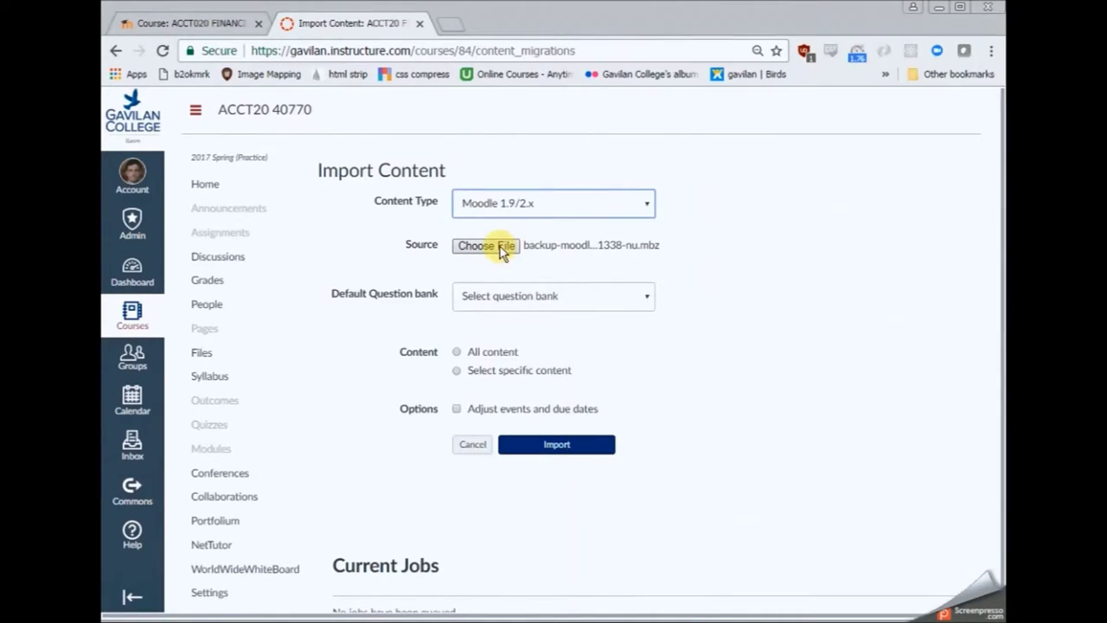
# Keep the default question bank, select All content, and start the import.
pyautogui.click(581, 298)
pyautogui.click(717, 288)
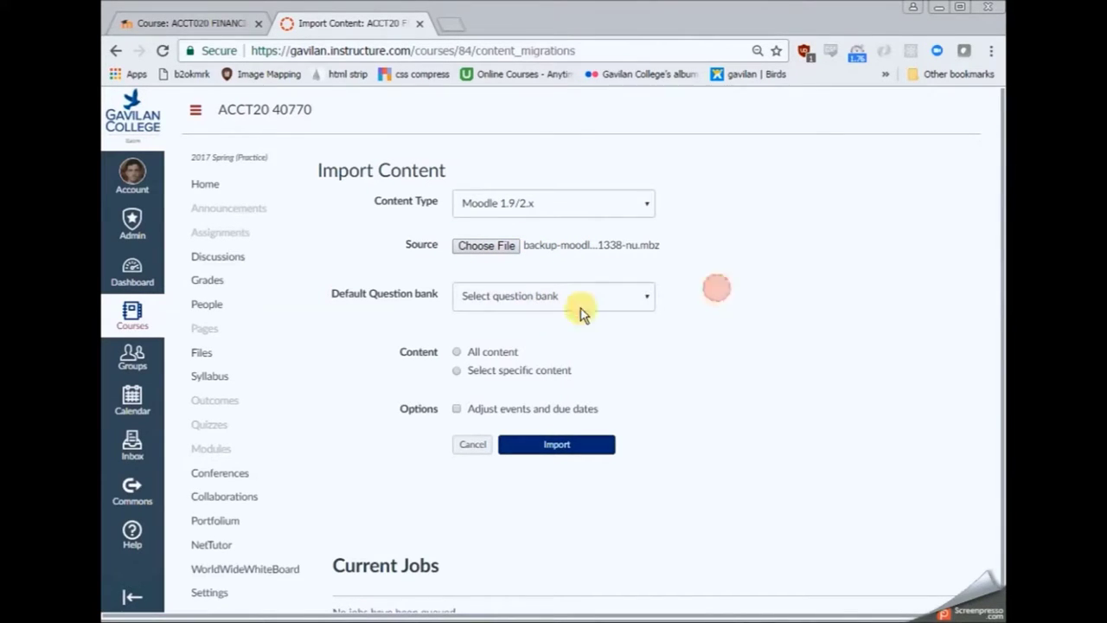
pyautogui.click(493, 353)
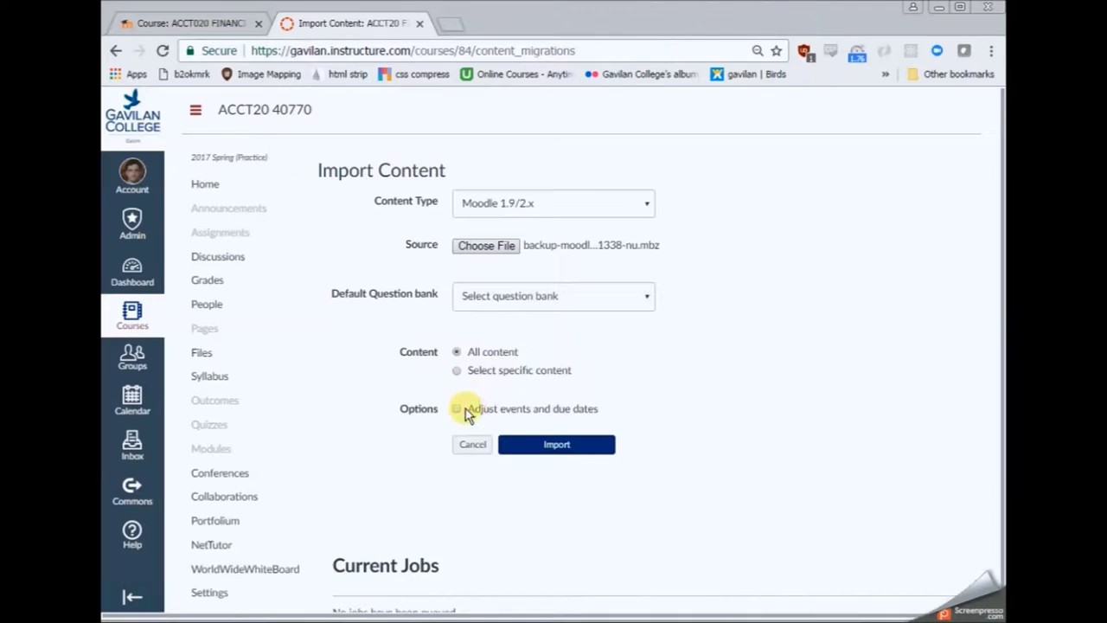
pyautogui.click(566, 445)
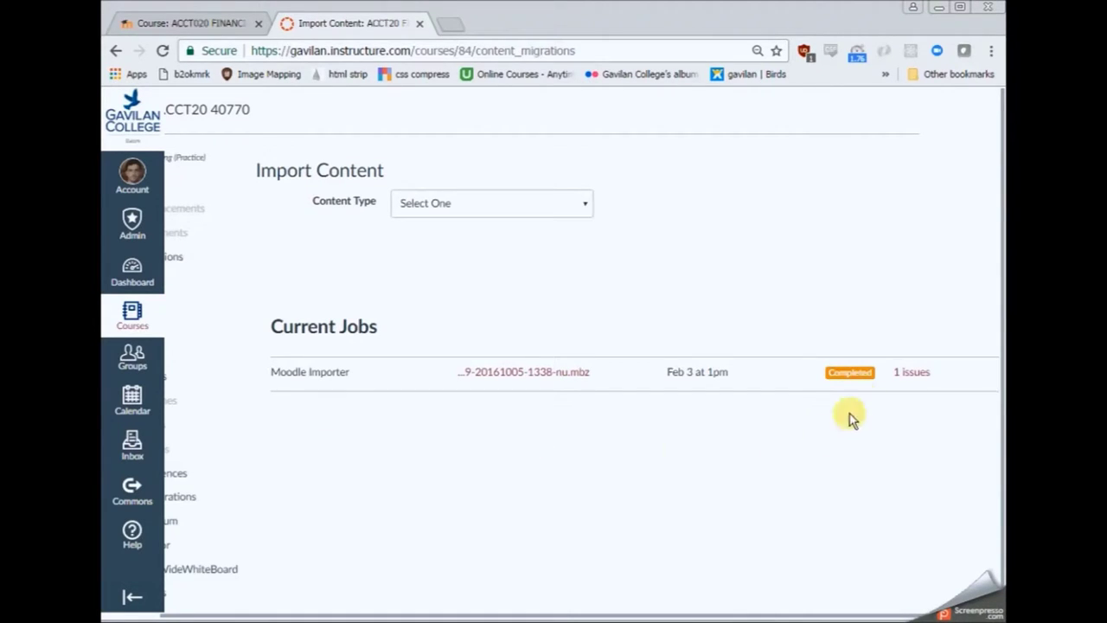
# Go to the ACCT20 course Home page and scroll through the imported Modules list.
pyautogui.moveTo(364, 610); pyautogui.dragTo(288, 612)
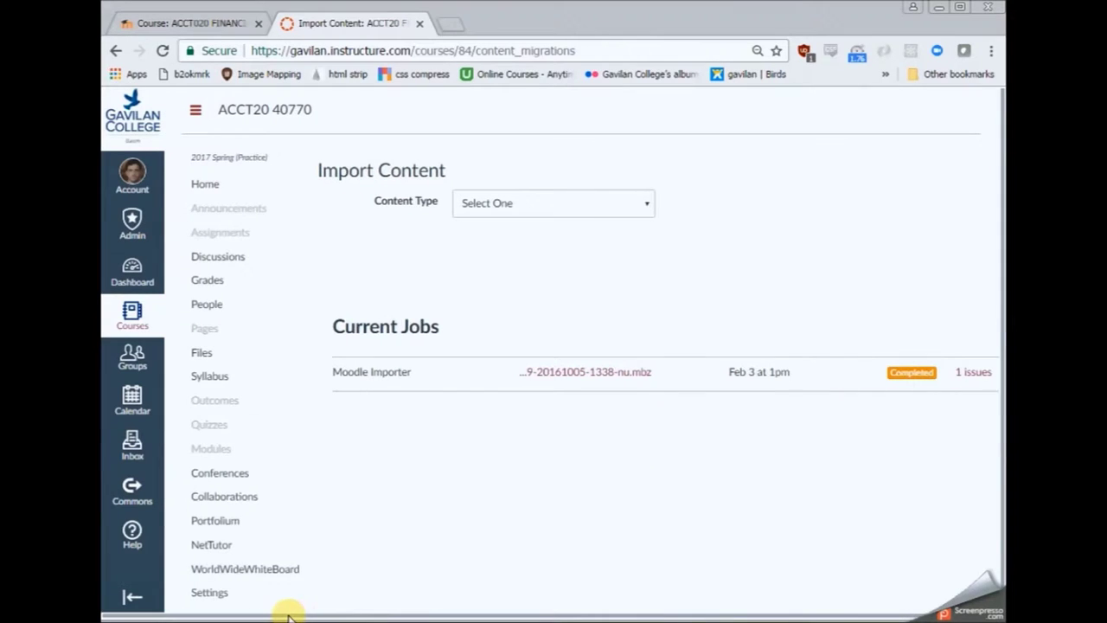
pyautogui.click(207, 187)
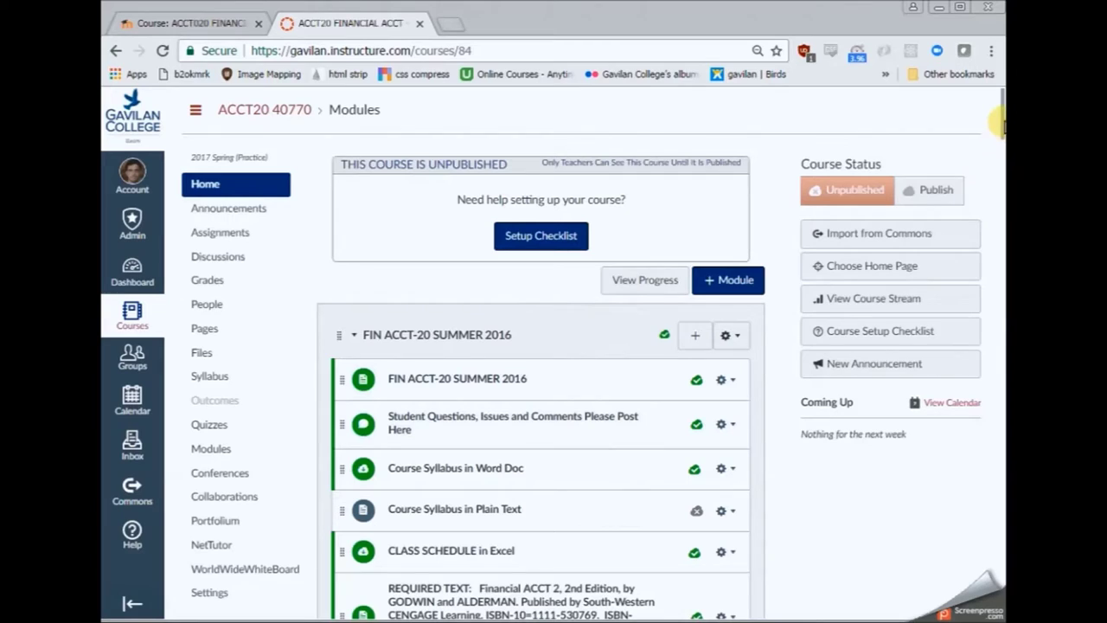
pyautogui.moveTo(999, 121); pyautogui.dragTo(996, 198)
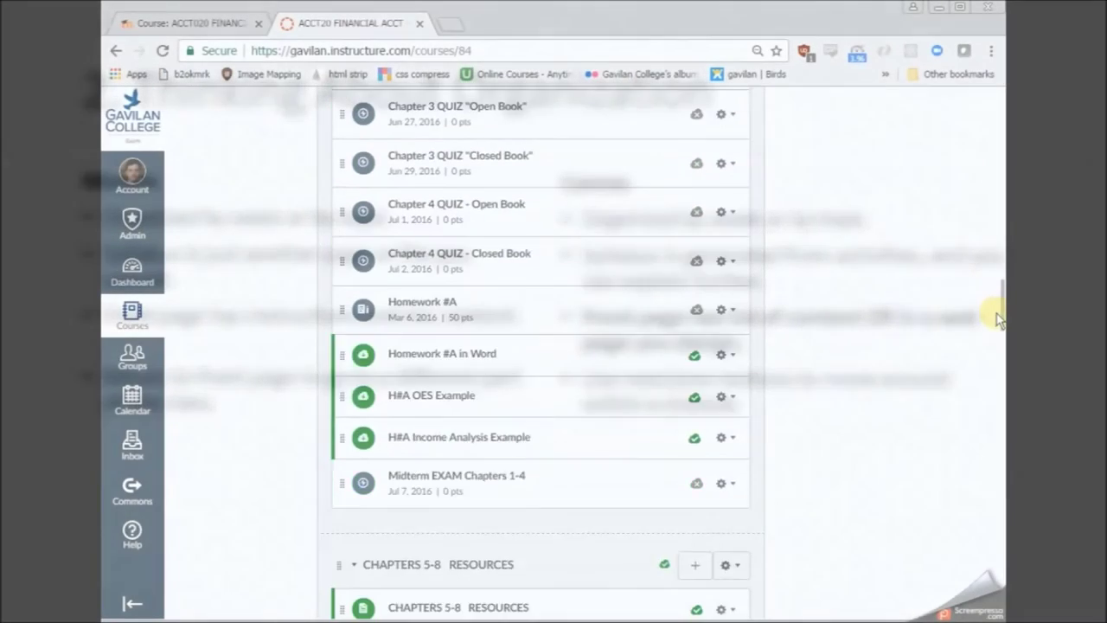
pyautogui.moveTo(1001, 314); pyautogui.dragTo(1000, 493)
pyautogui.scroll(-1, 999, 519)
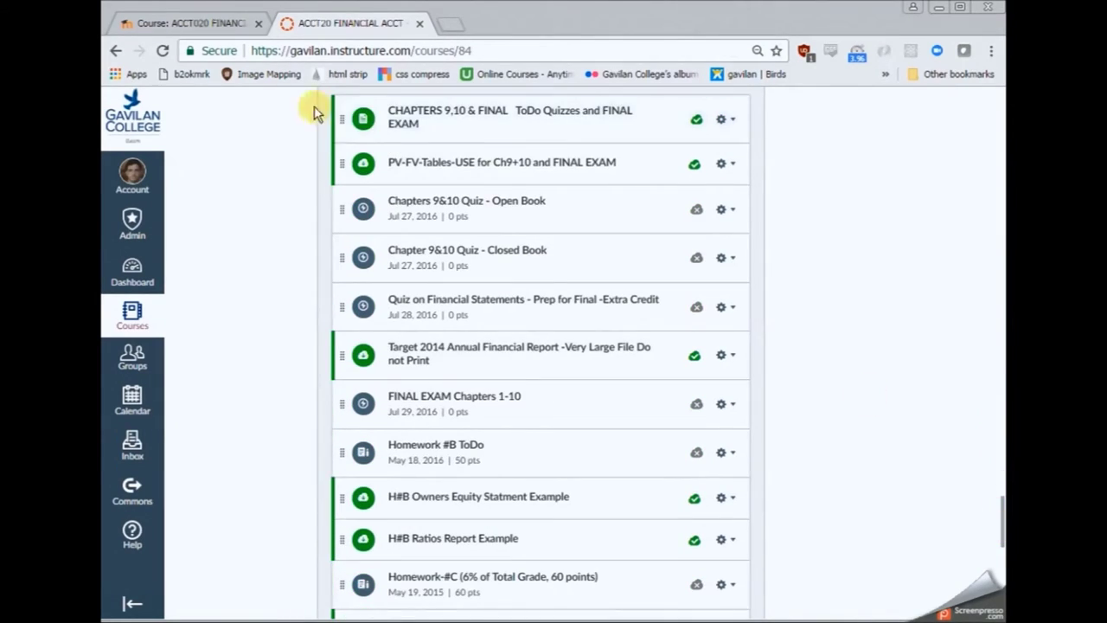
# Review the original Moodle course topics, then scroll through the Canvas modules for comparison.
pyautogui.click(212, 24)
pyautogui.scroll(5, 545, 181)
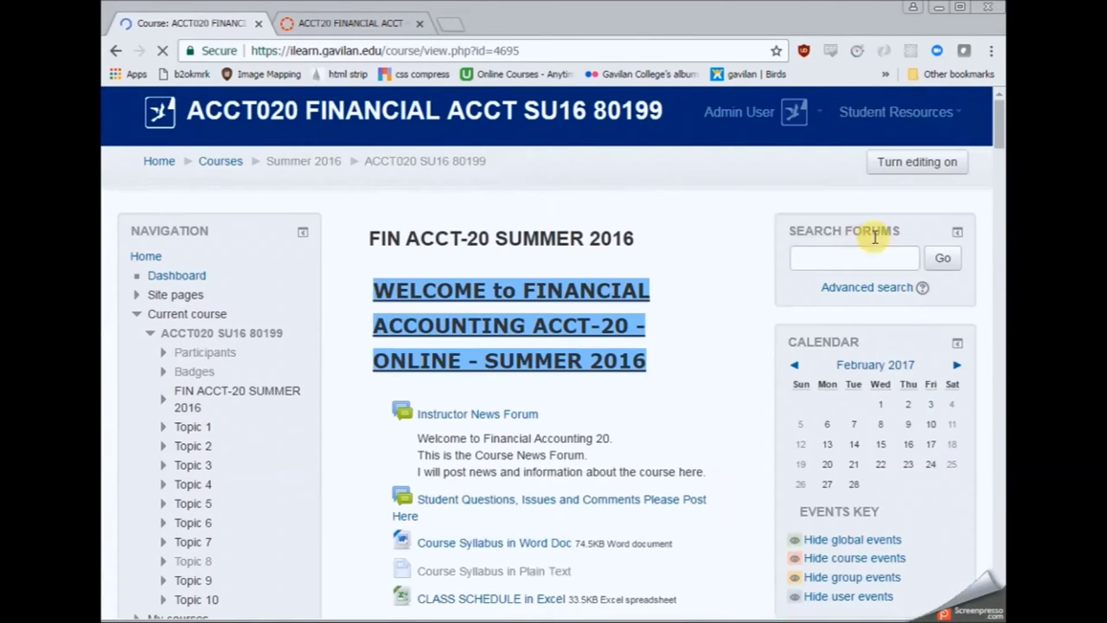
pyautogui.moveTo(998, 136); pyautogui.dragTo(999, 254)
pyautogui.click(353, 25)
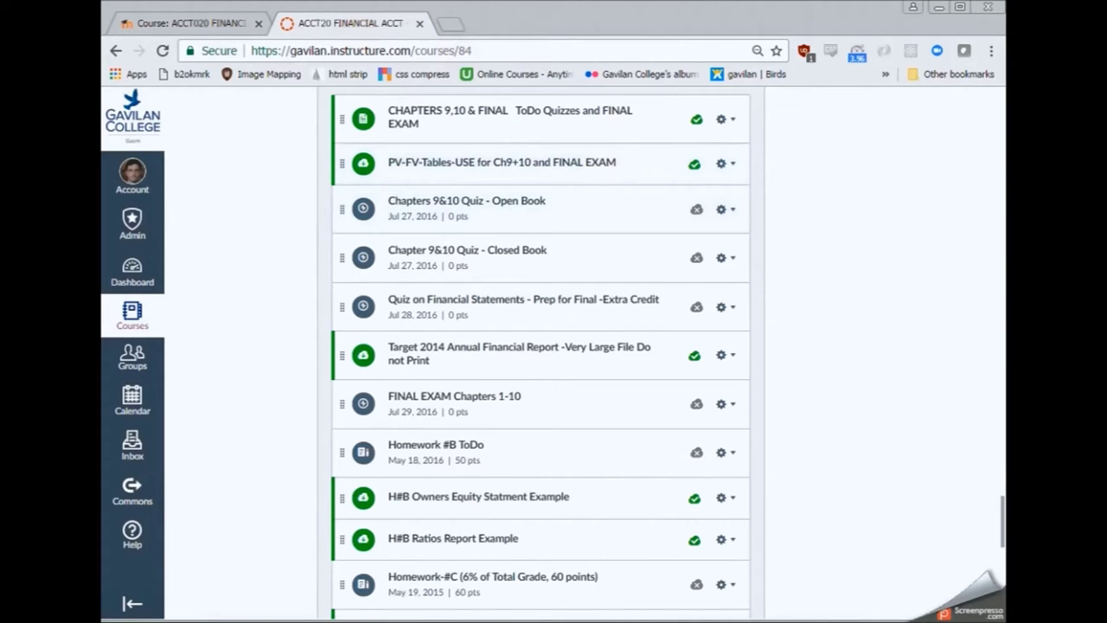
pyautogui.moveTo(999, 510); pyautogui.dragTo(983, 105)
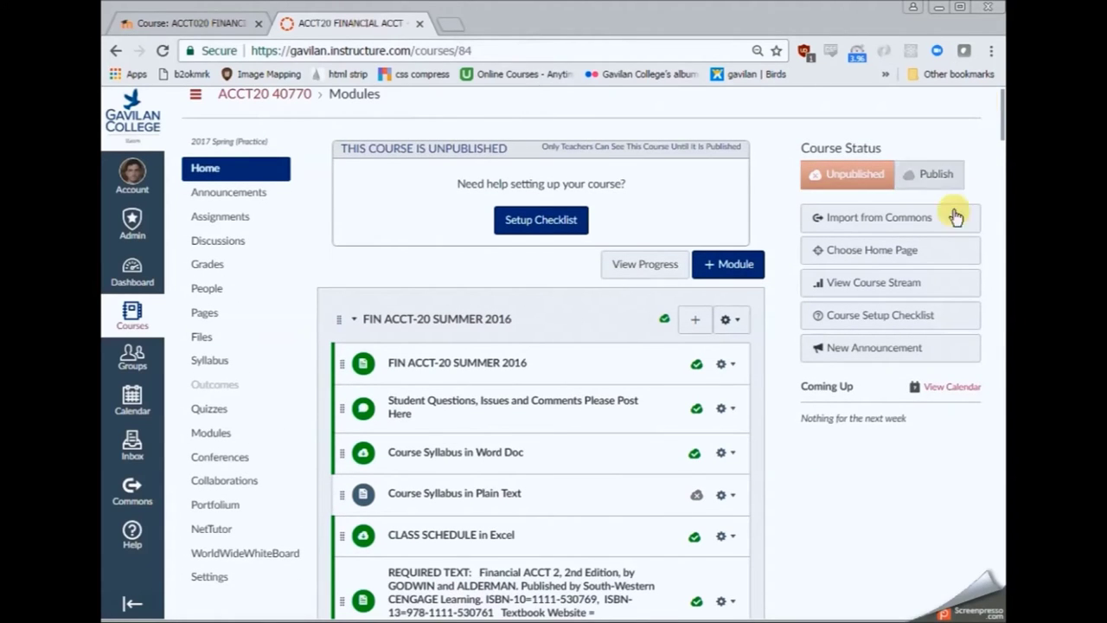
pyautogui.scroll(-2, 410, 303)
pyautogui.scroll(-3, 410, 305)
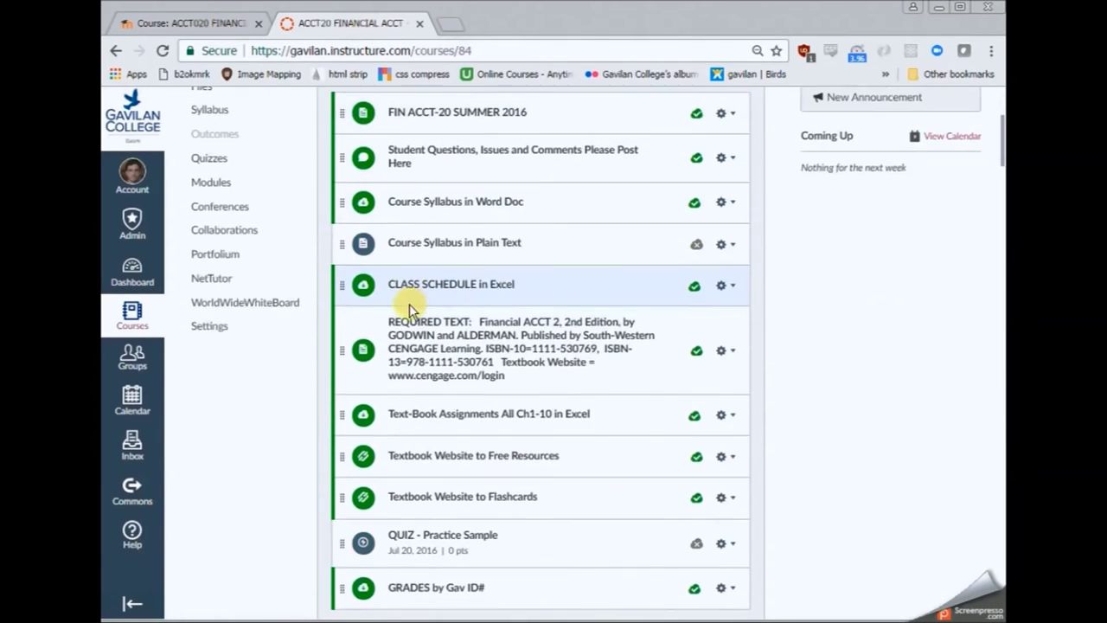
pyautogui.scroll(3, 408, 286)
# Collapse the five modules, from FIN ACCT-20 SUMMER 2016 to CHAPTERS 5-8 ToDo Quizzes and EXAM.
pyautogui.click(516, 240)
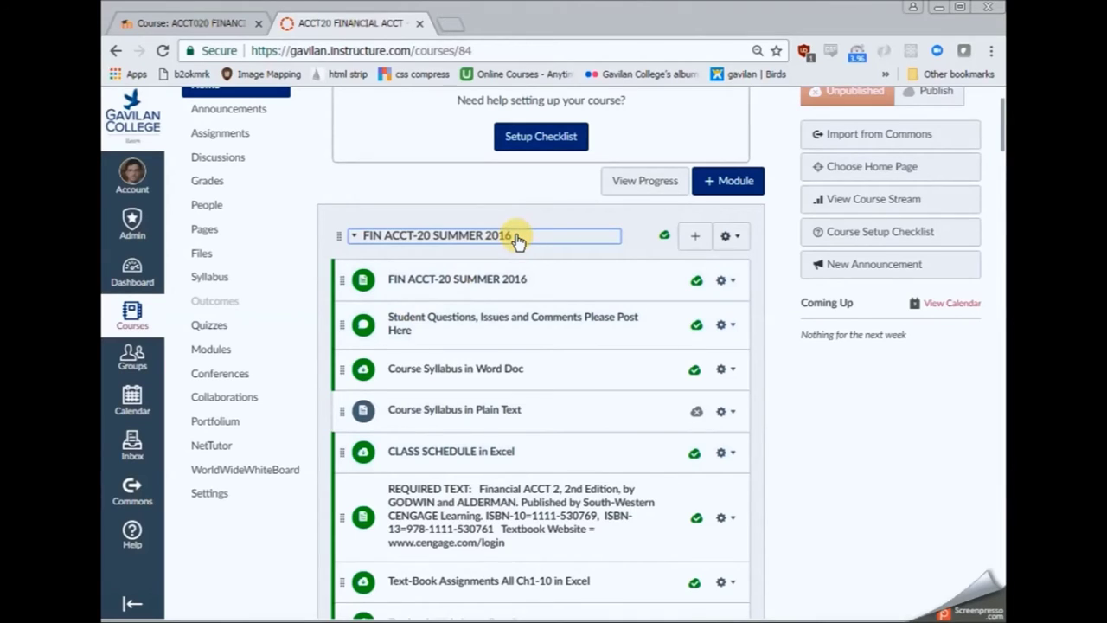
pyautogui.click(496, 303)
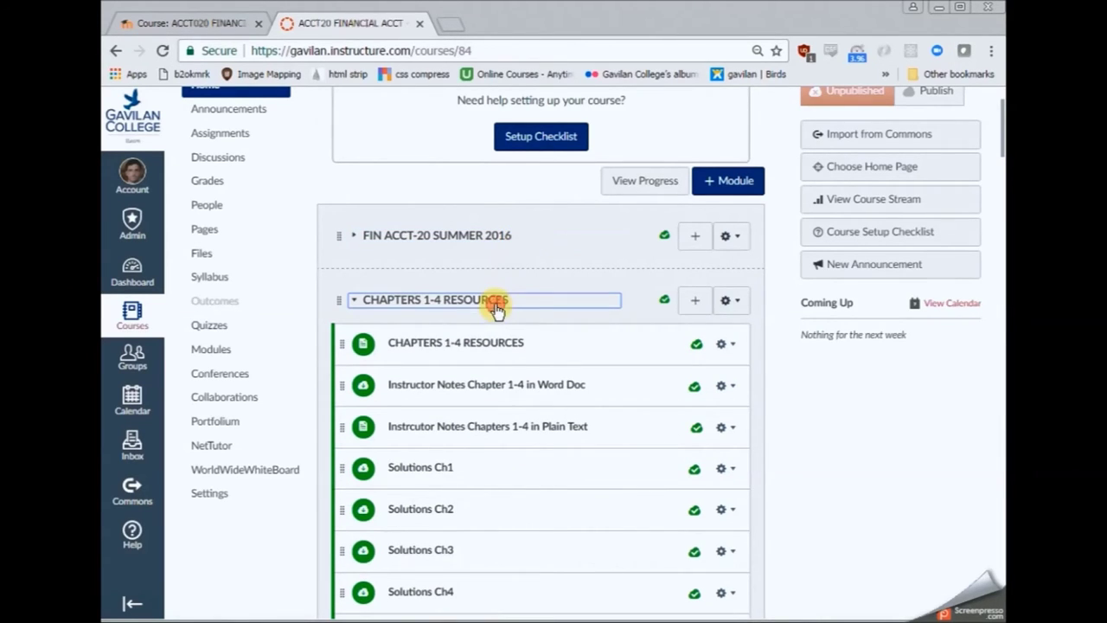
pyautogui.click(479, 368)
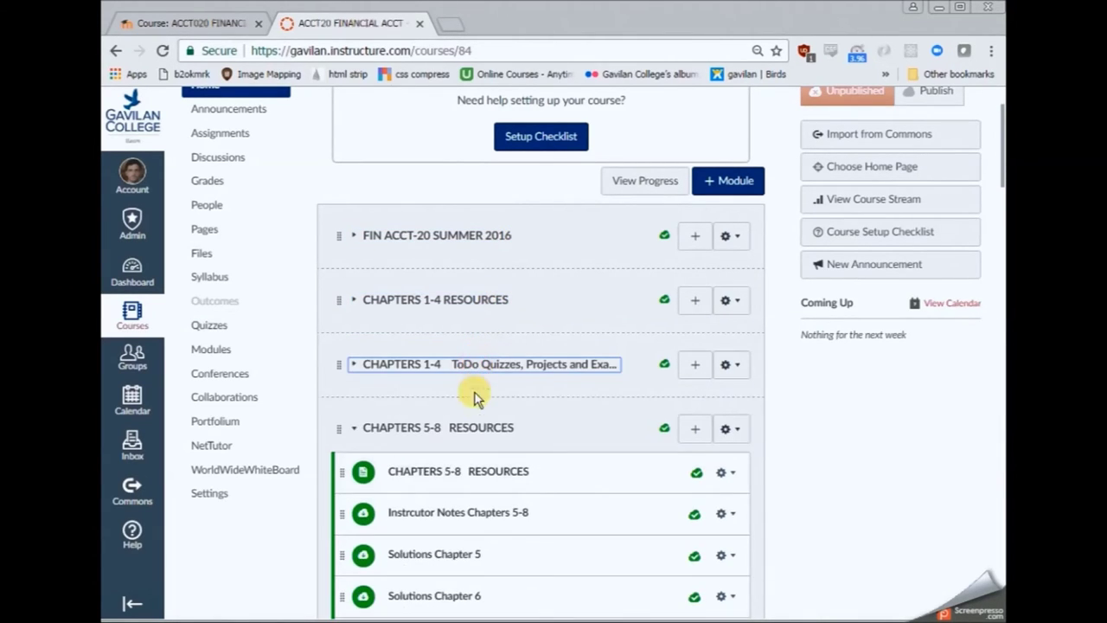
pyautogui.click(464, 433)
pyautogui.click(452, 489)
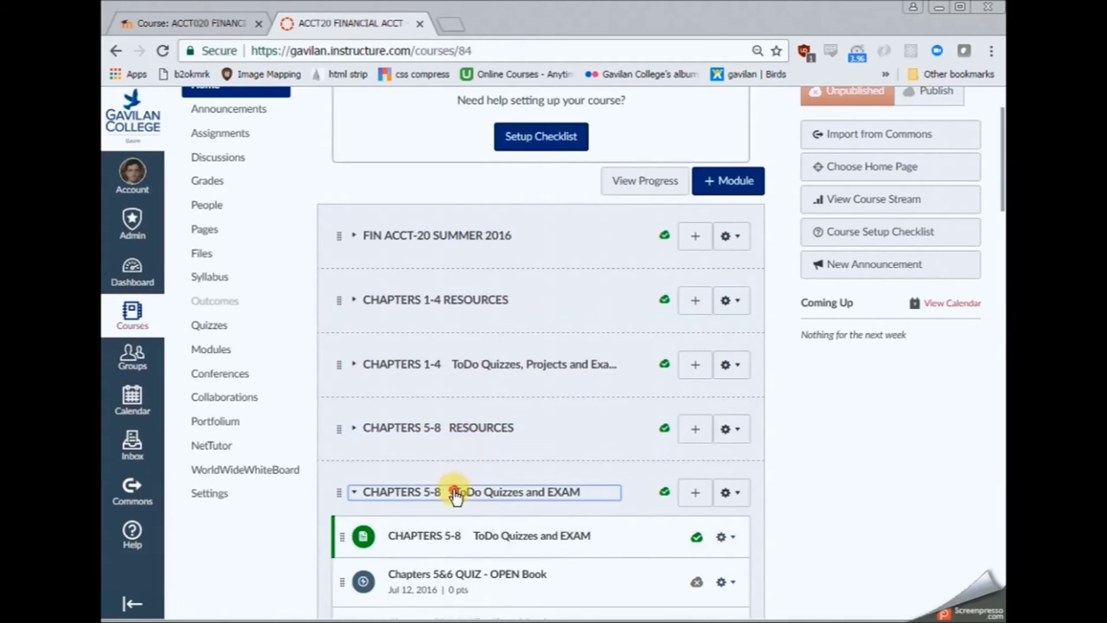
pyautogui.scroll(-1, 481, 420)
# Compare Moodle's course title and welcome heading, then expand FIN ACCT-20 SUMMER 2016 in Canvas.
pyautogui.click(212, 22)
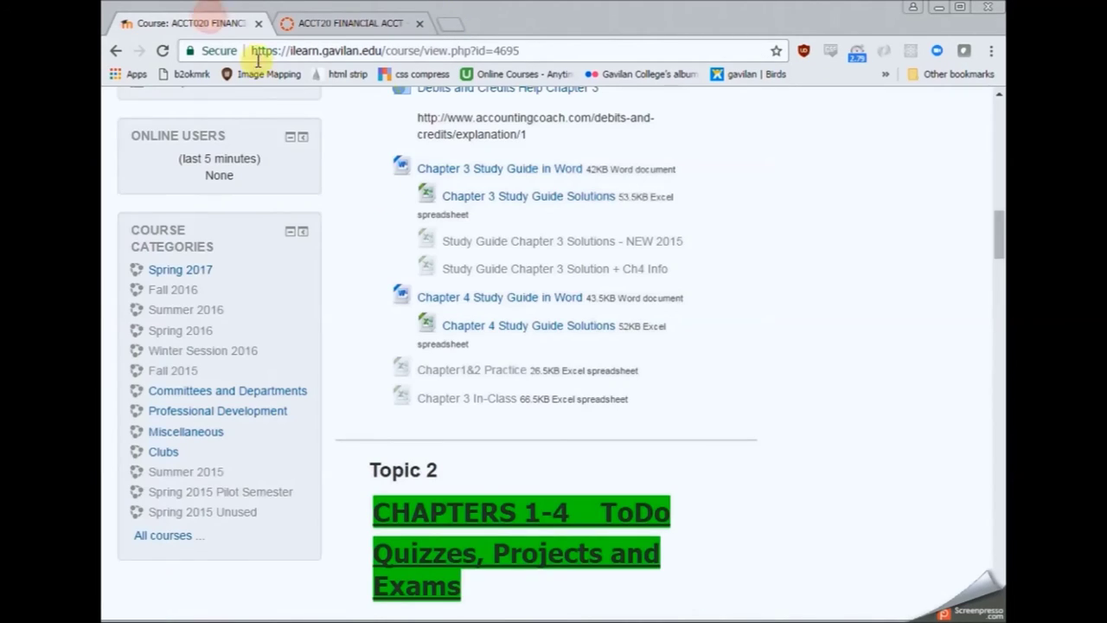
pyautogui.moveTo(1001, 253); pyautogui.dragTo(1001, 143)
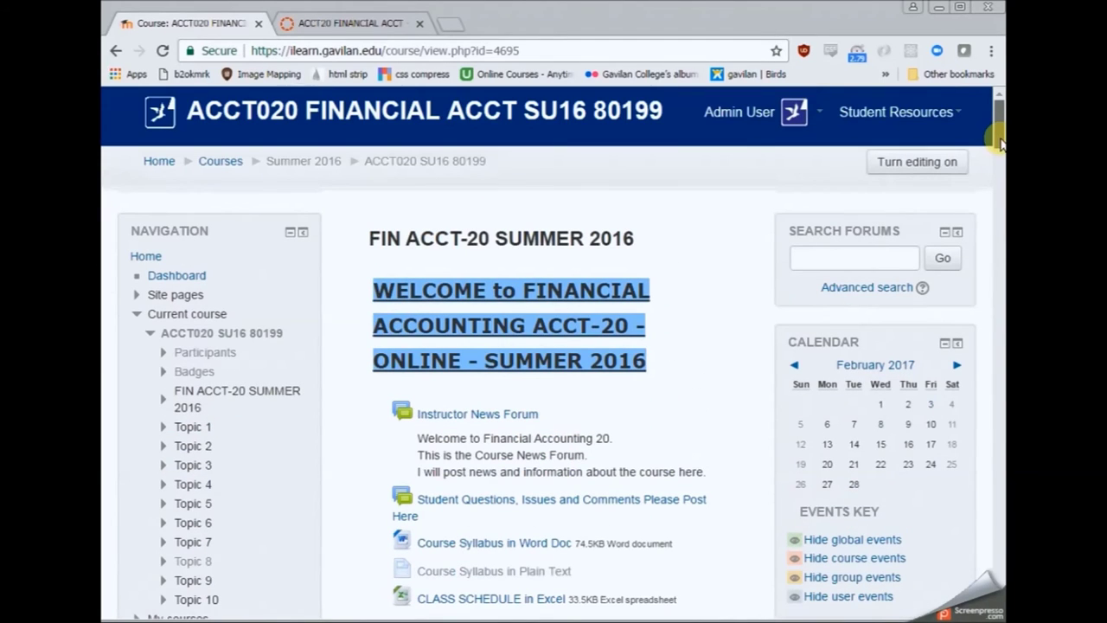
pyautogui.moveTo(387, 239); pyautogui.dragTo(626, 354)
pyautogui.click(338, 14)
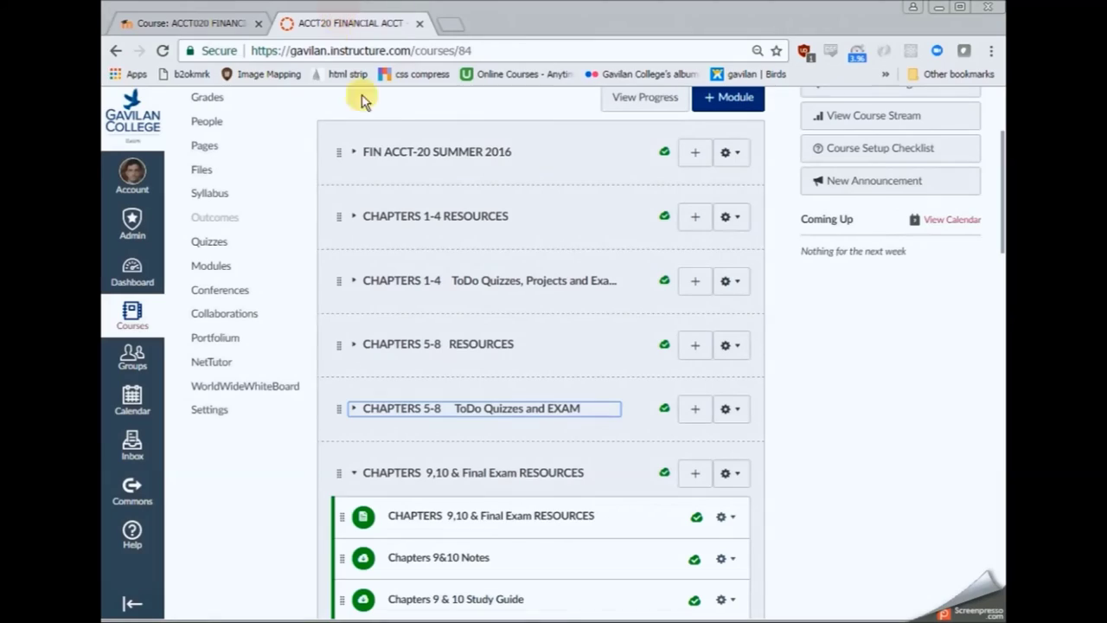
pyautogui.click(388, 153)
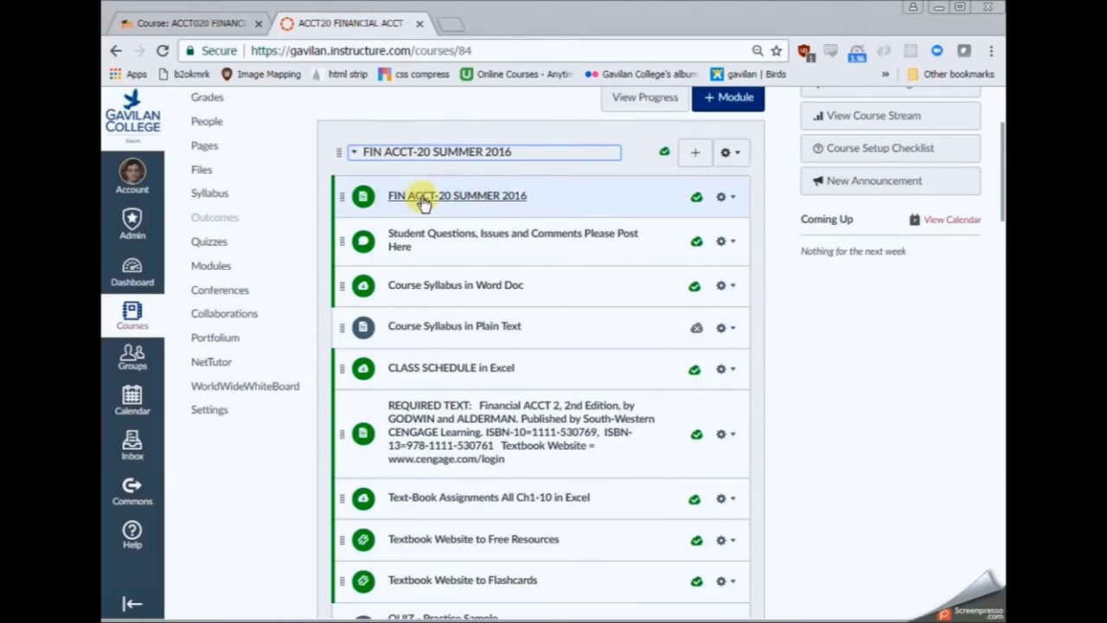